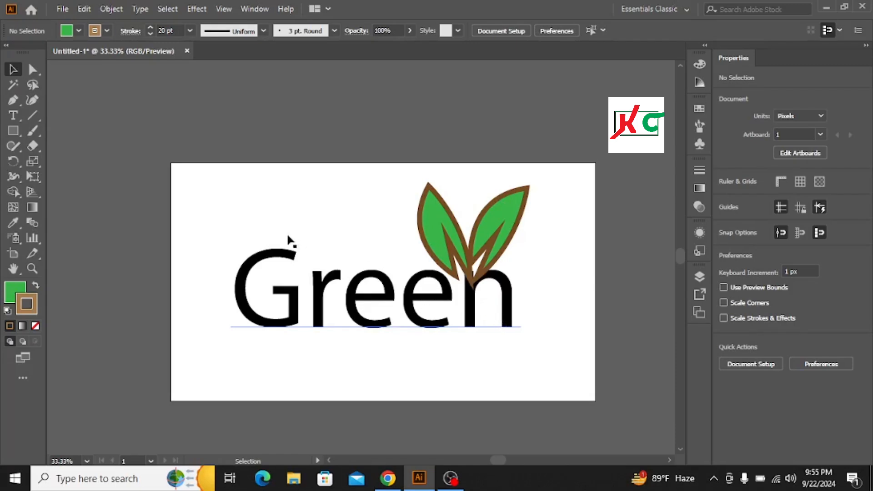
- Scale the finished Green leaf logo group down to about 440 px wide and move it toward the artboard's upper-left corner
drag(291, 241, 507, 356)
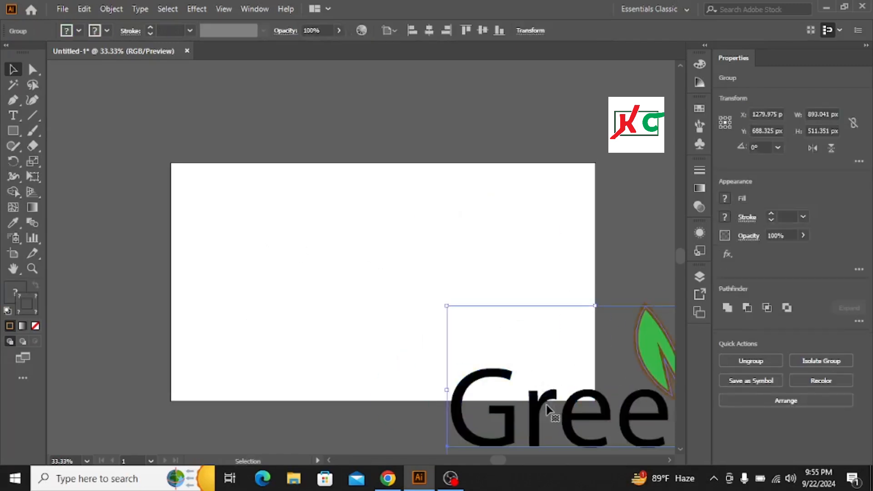
drag(548, 407, 398, 299)
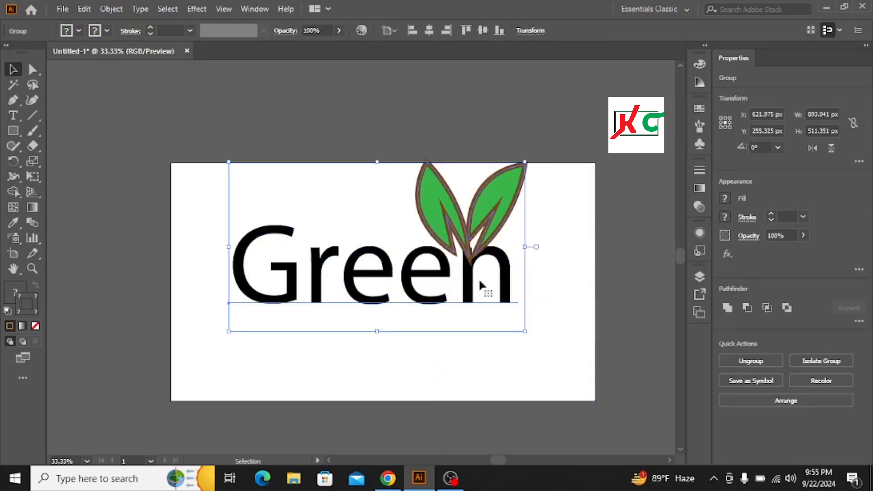
drag(413, 275, 413, 289)
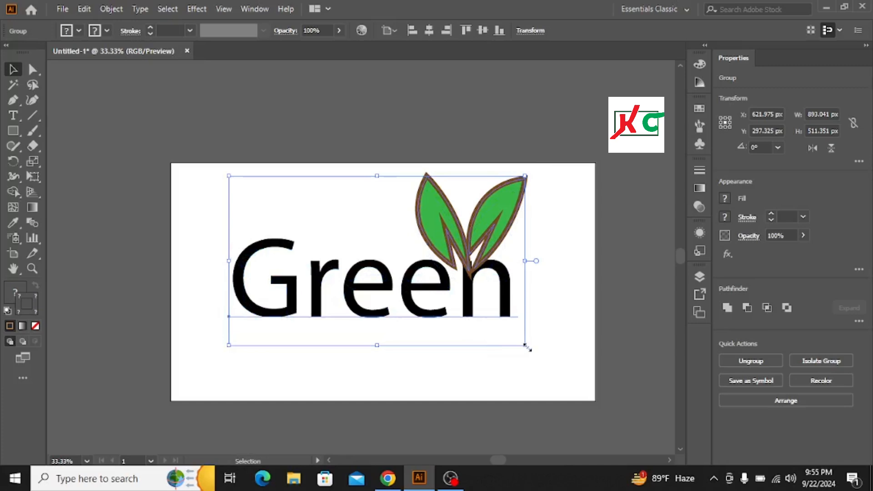
drag(528, 348, 450, 303)
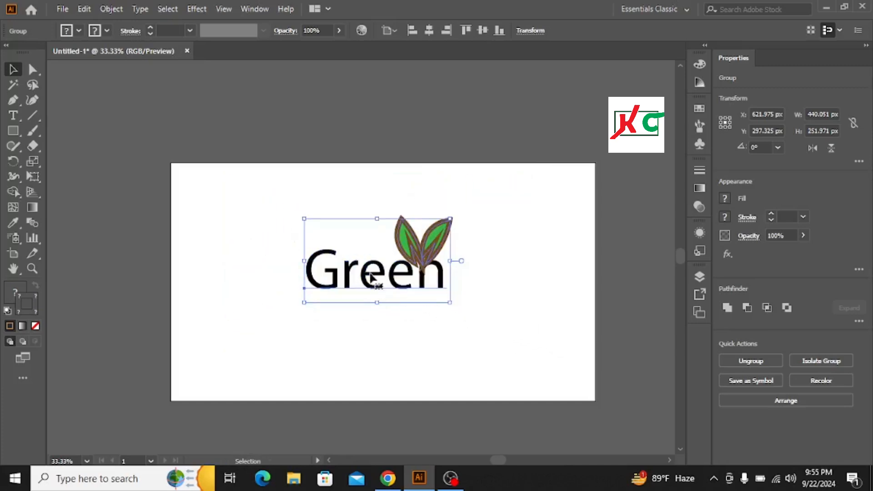
drag(371, 277, 229, 206)
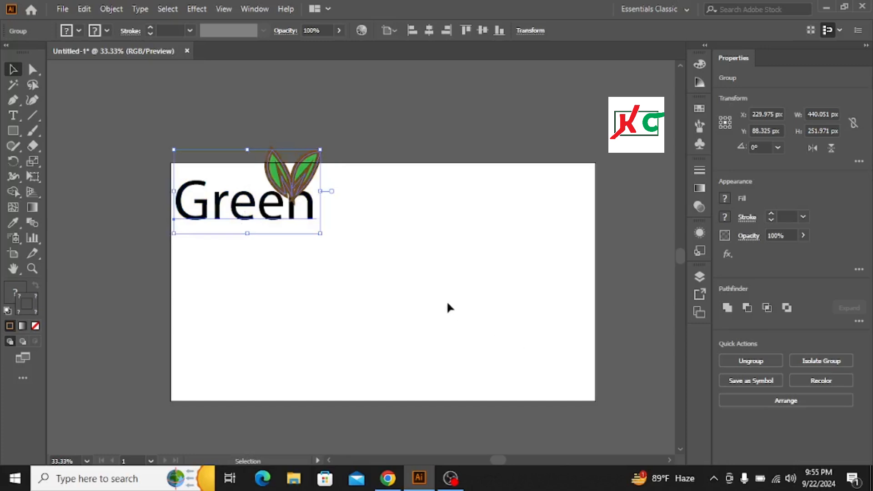
- Shrink the logo group further to about 292 px wide and tuck it into the artboard's upper-left corner as a reference
scroll(444, 307, down, 1)
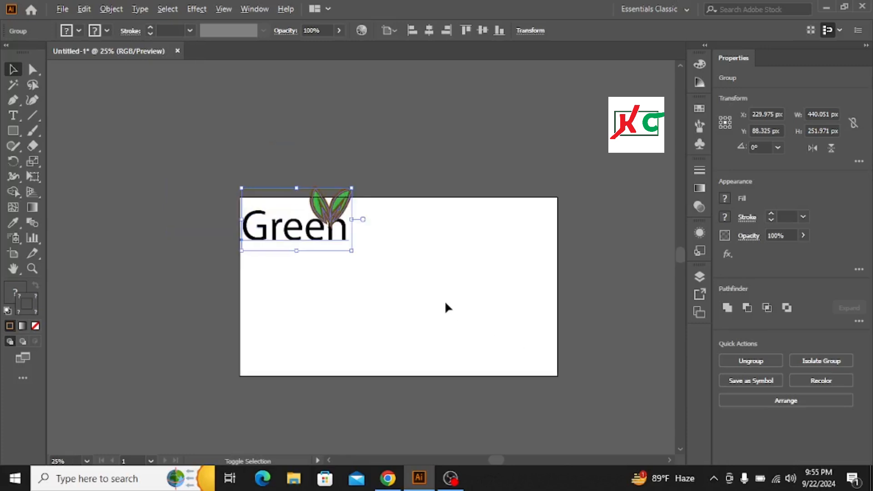
scroll(444, 307, up, 1)
scroll(446, 305, up, 1)
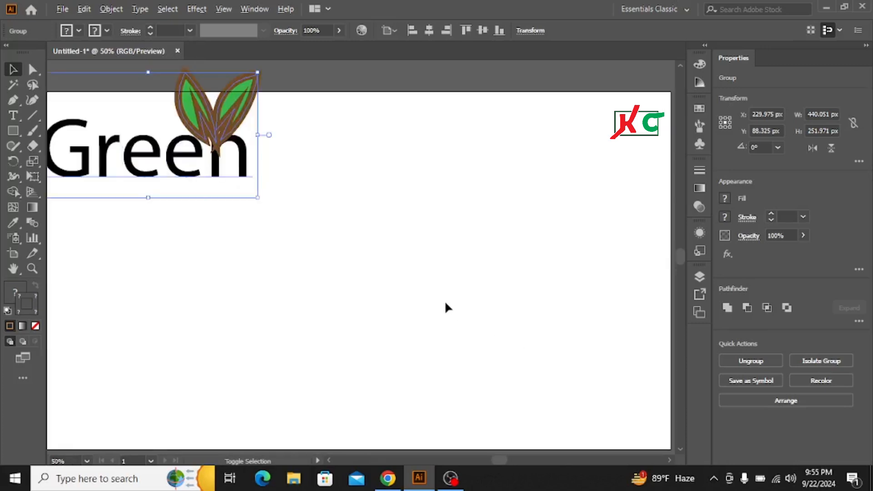
scroll(445, 308, down, 1)
scroll(445, 307, up, 1)
drag(177, 150, 179, 168)
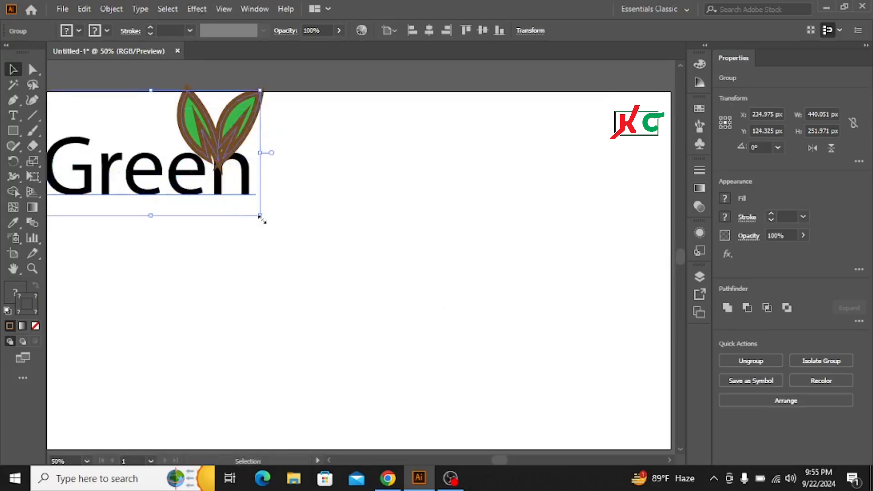
drag(261, 218, 227, 196)
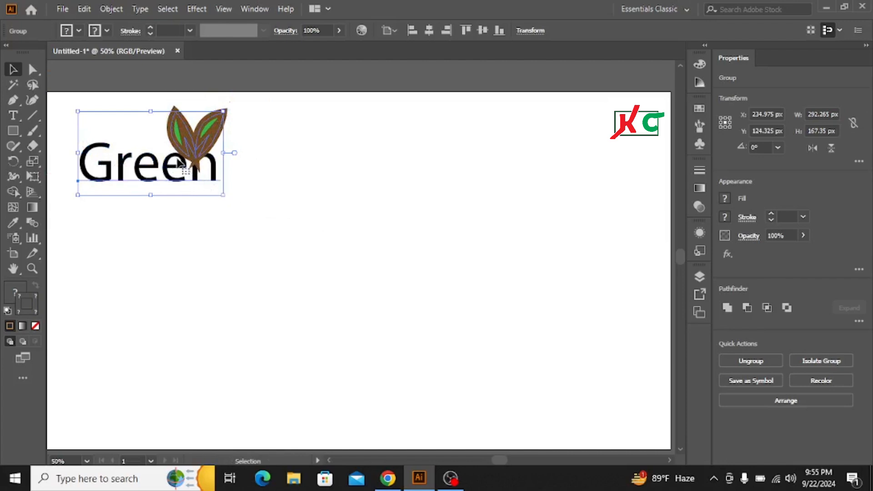
drag(183, 153, 155, 126)
click(253, 221)
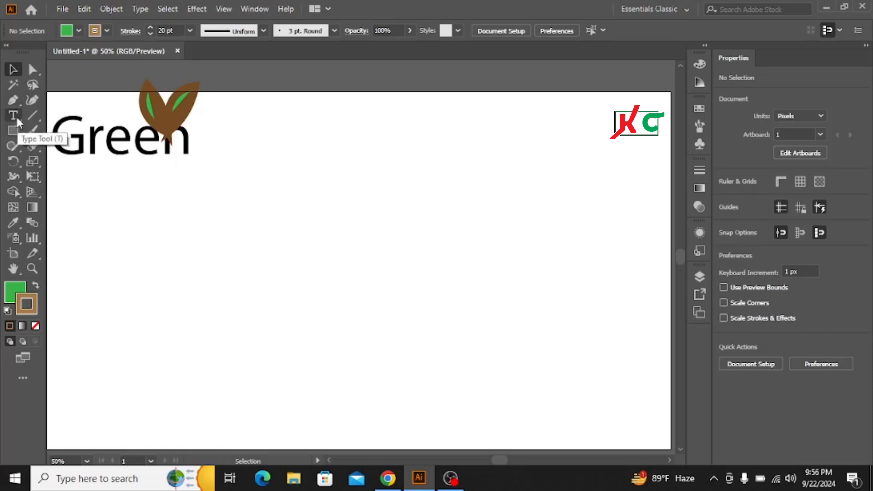
- Place a new point text object near the artboard's middle and enlarge its placeholder text to about 58 pt
click(16, 117)
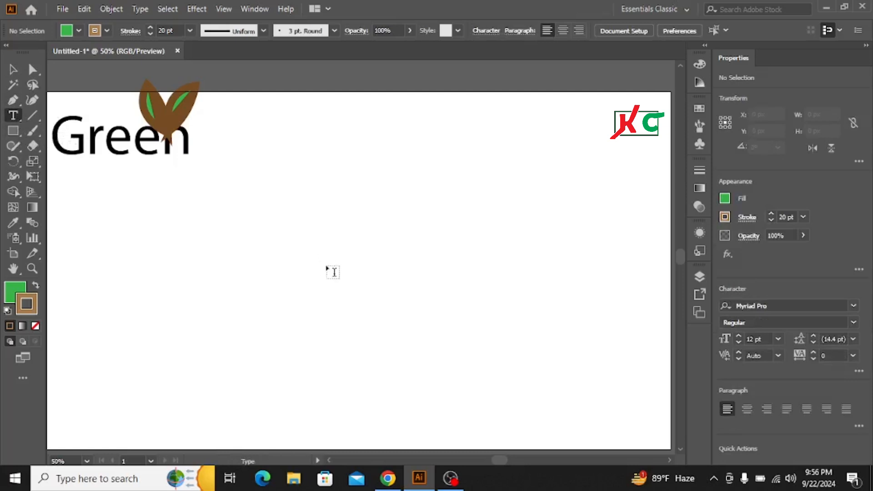
click(326, 255)
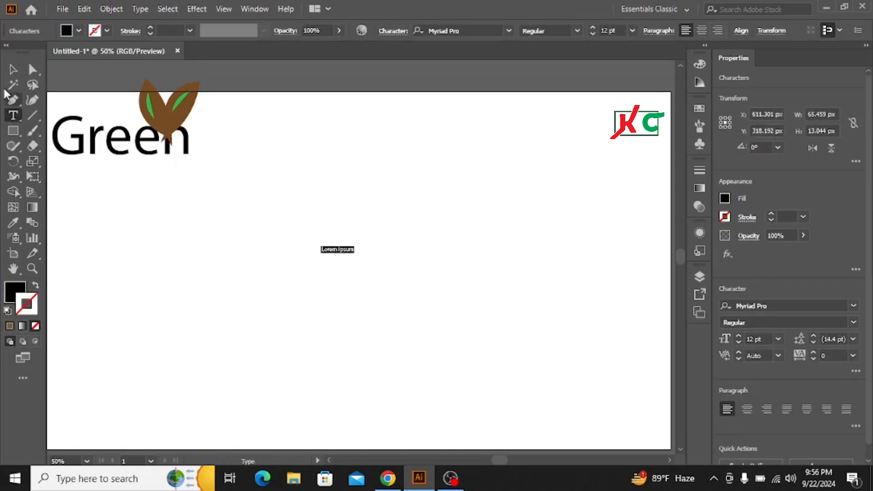
click(13, 71)
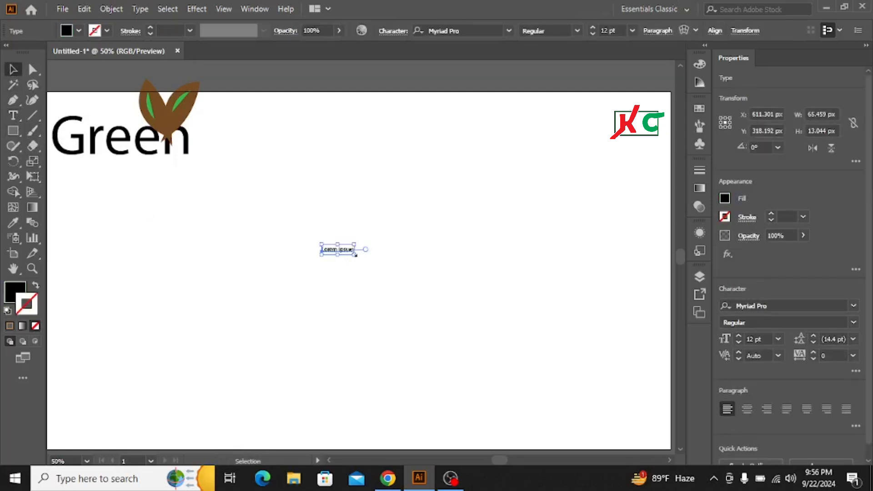
drag(355, 254, 419, 318)
- Replace the placeholder text with "Green"
key(t)
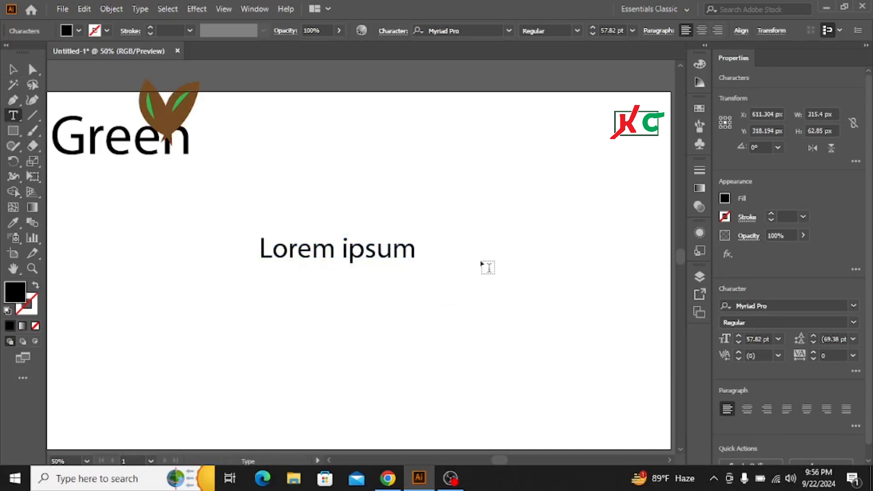
key(BackSpace)
key(BackSpace)
key(BackSpace)
key(BackSpace)
key(BackSpace)
key(BackSpace)
key(BackSpace)
key(BackSpace)
key(BackSpace)
key(BackSpace)
key(BackSpace)
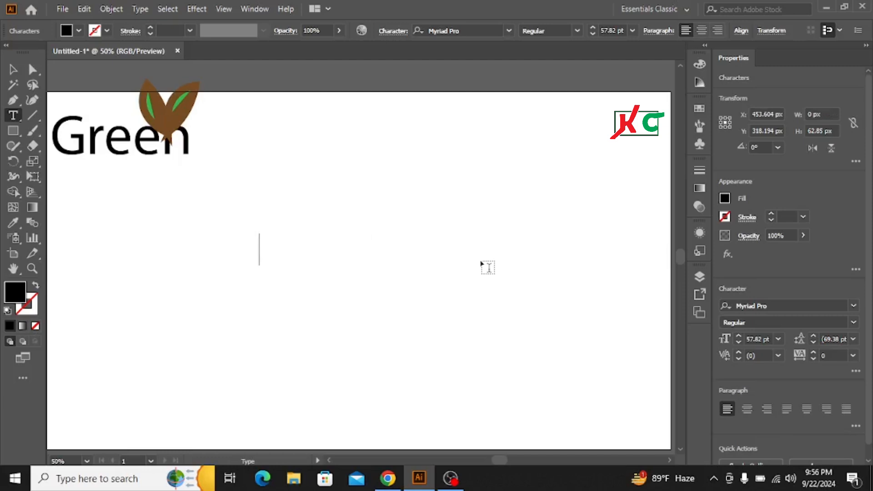
text(Green)
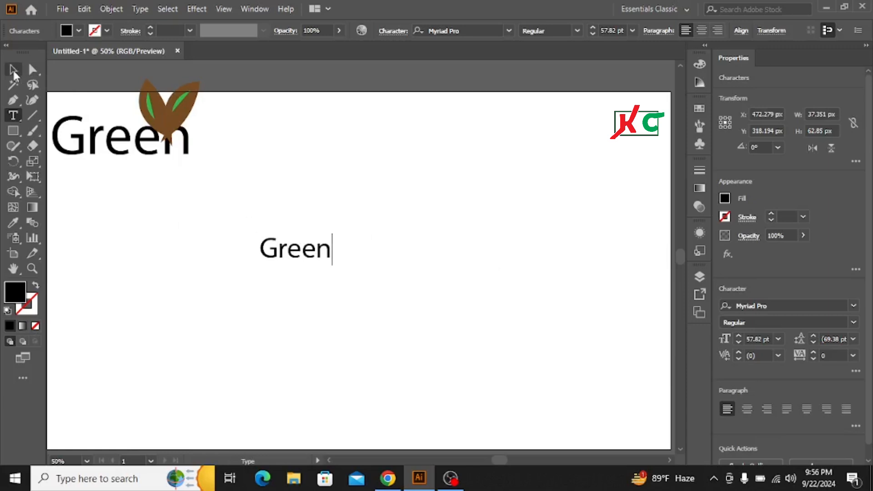
- Enlarge the new "Green" text to about 133 pt and move it slightly down and to the right, leaving room above
click(13, 72)
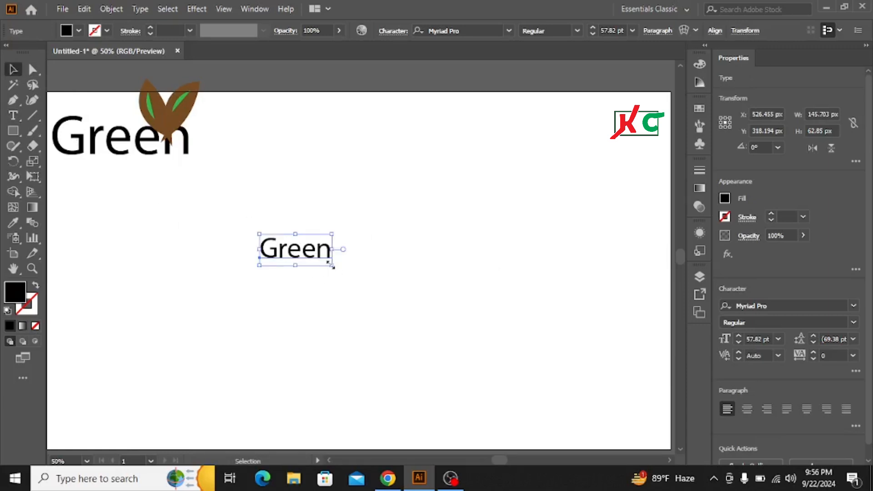
drag(332, 267, 379, 308)
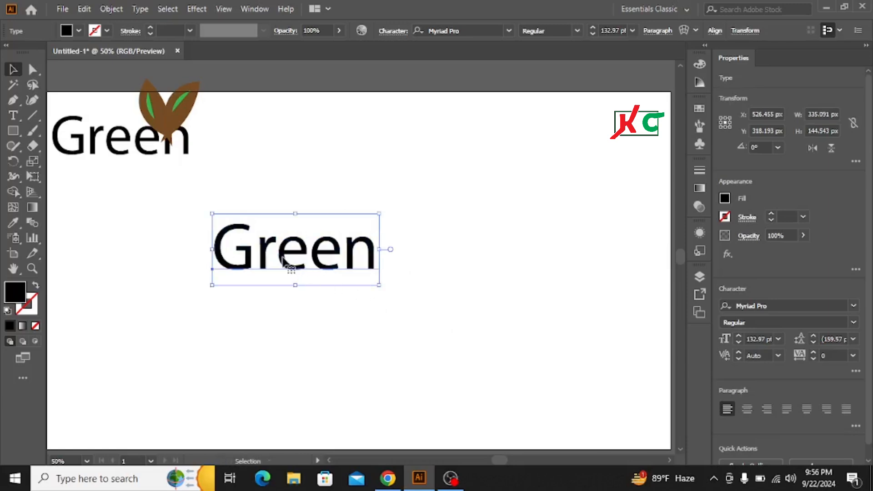
drag(282, 251, 322, 287)
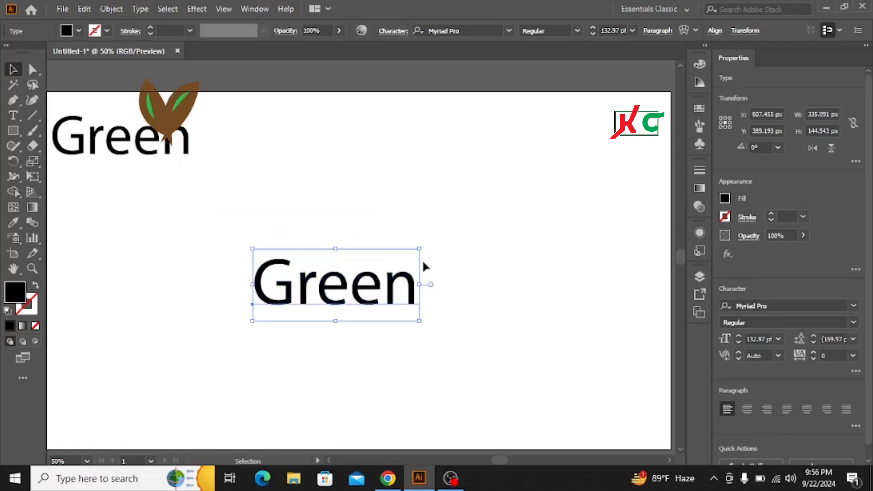
click(453, 221)
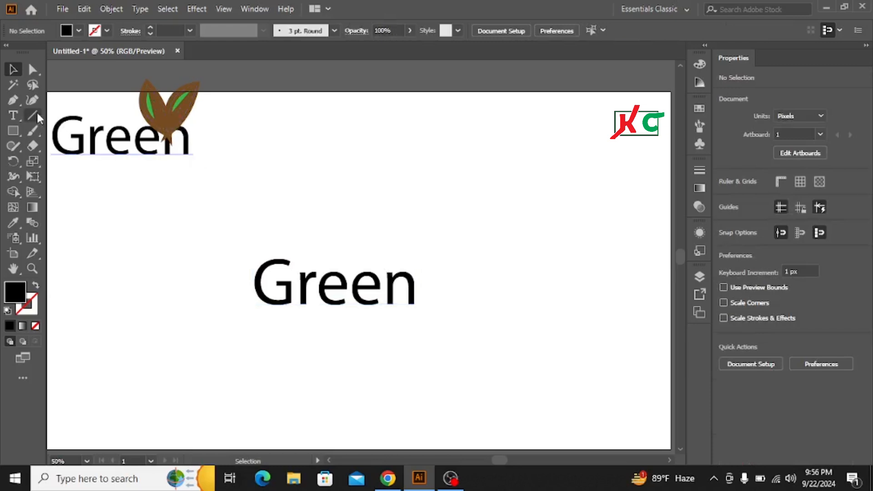
- Draw the two curved sides of a slanted leaf above the new text with the Pen tool, with its tip at the upper right
click(13, 101)
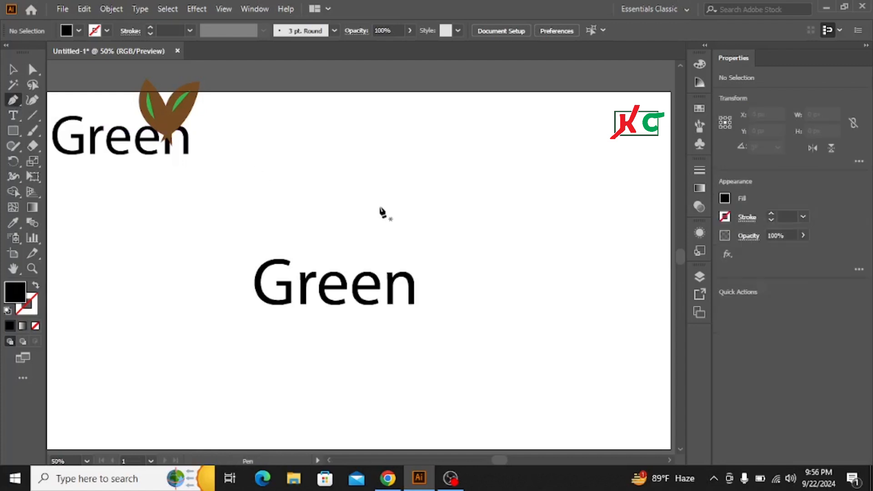
click(351, 200)
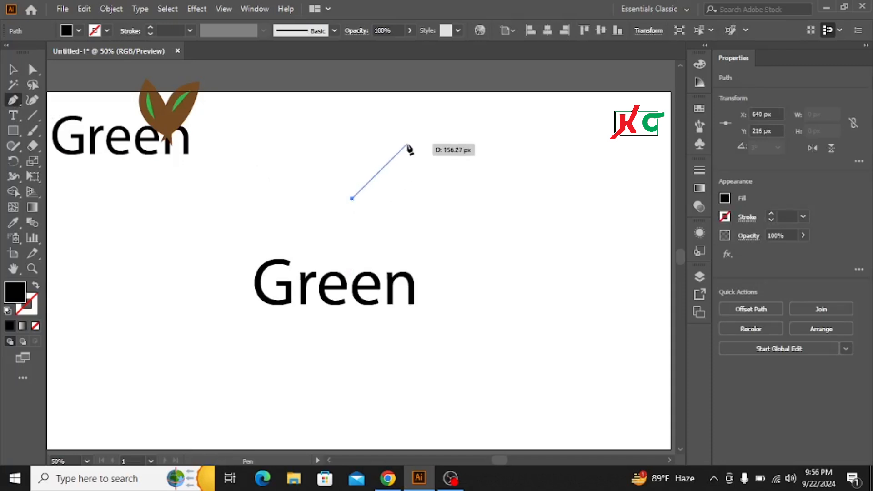
drag(407, 144, 459, 141)
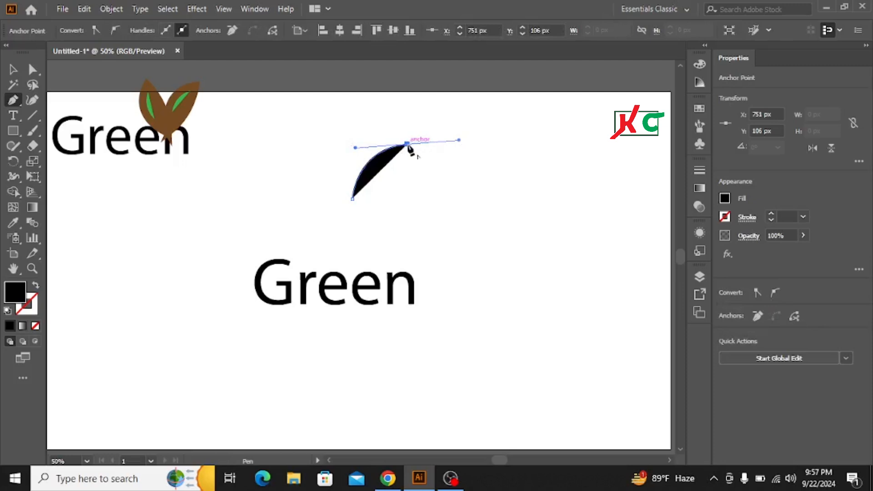
click(407, 145)
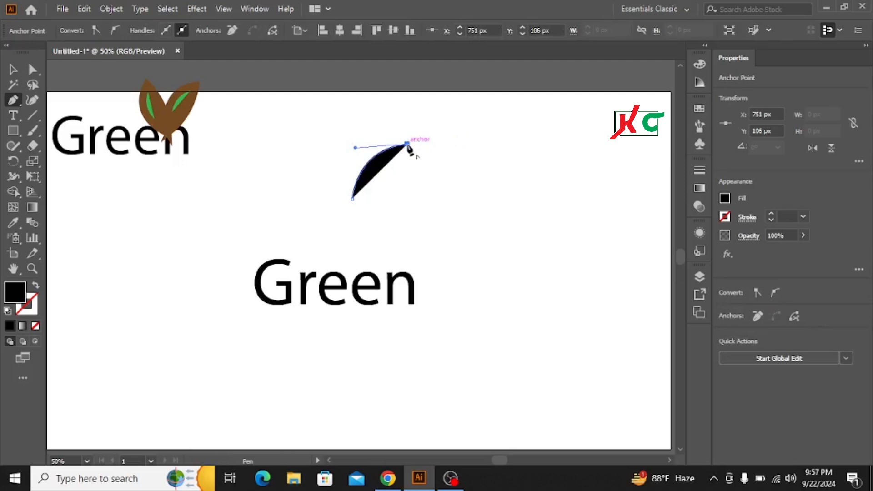
click(364, 204)
drag(363, 205, 315, 232)
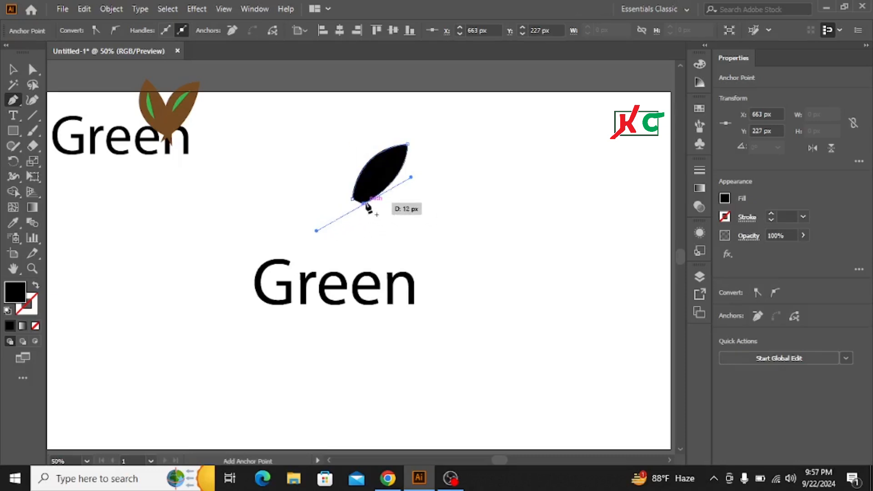
- Add a pointed notch from the leaf's base to its center and close the path, making a leaf about 111 by 121 px
click(365, 204)
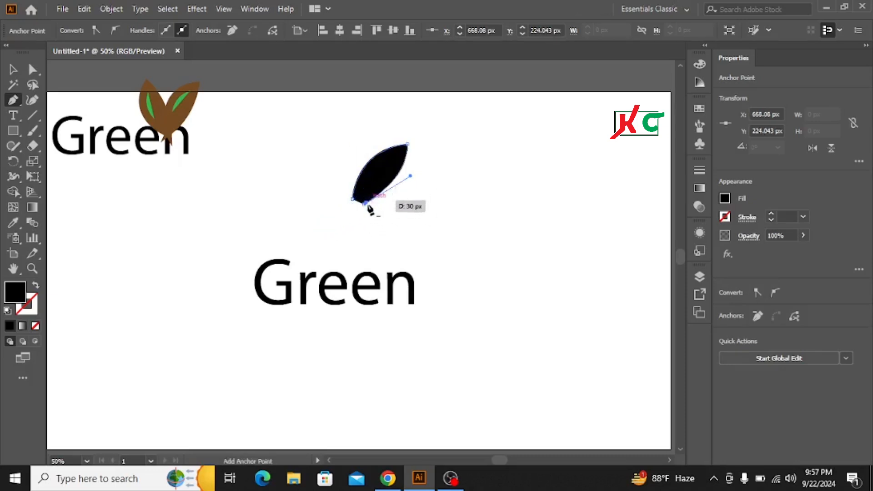
click(366, 204)
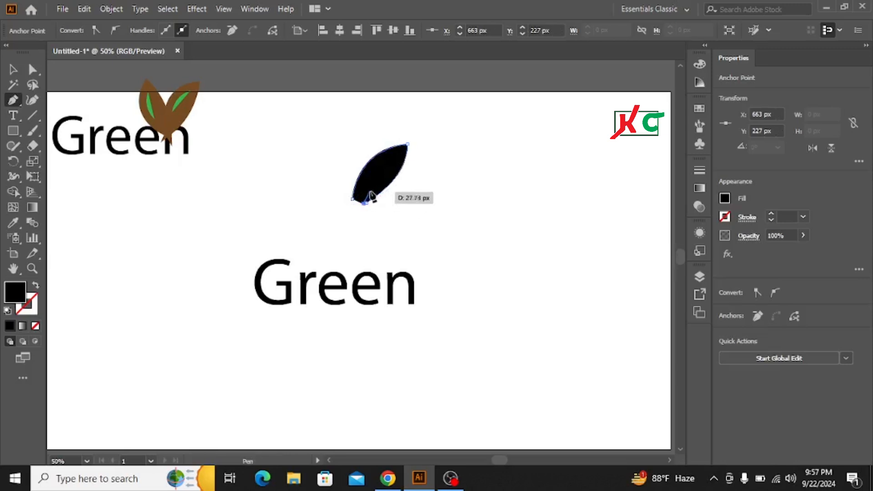
drag(370, 196, 380, 179)
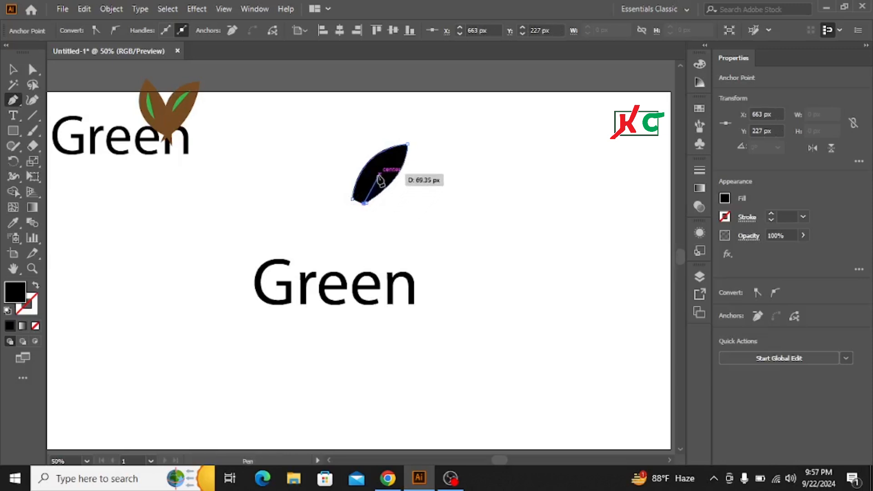
click(379, 174)
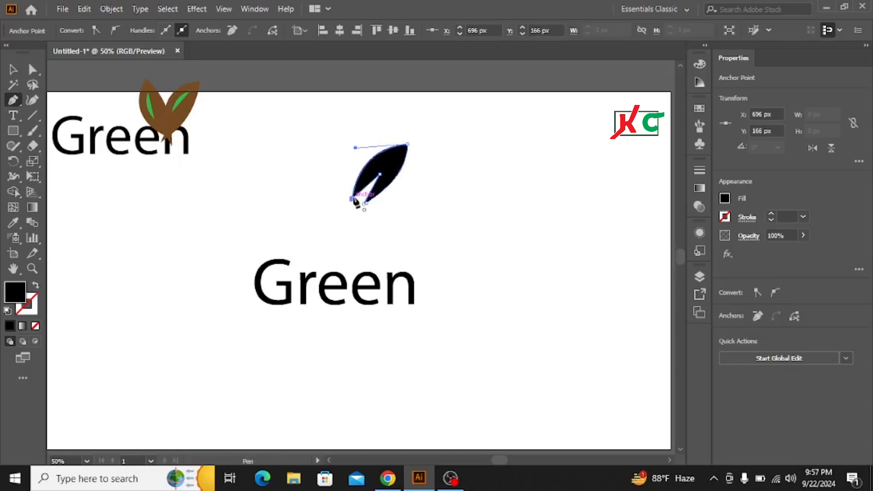
click(353, 200)
click(12, 70)
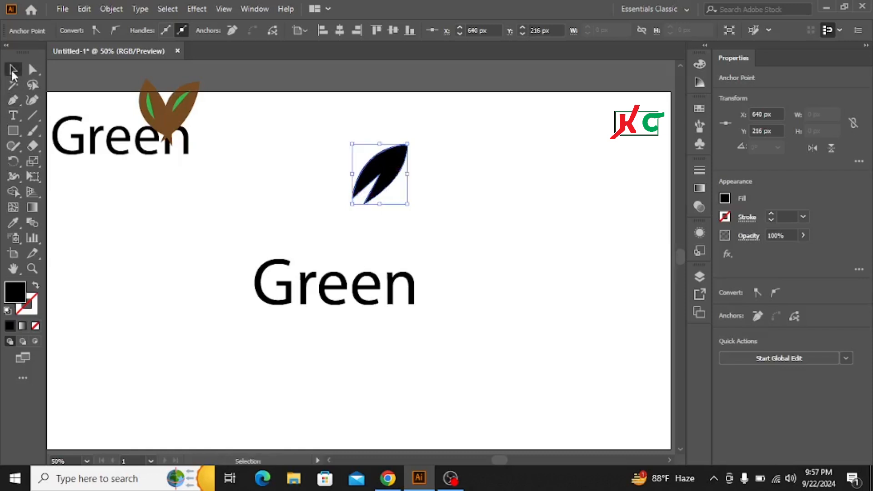
click(266, 203)
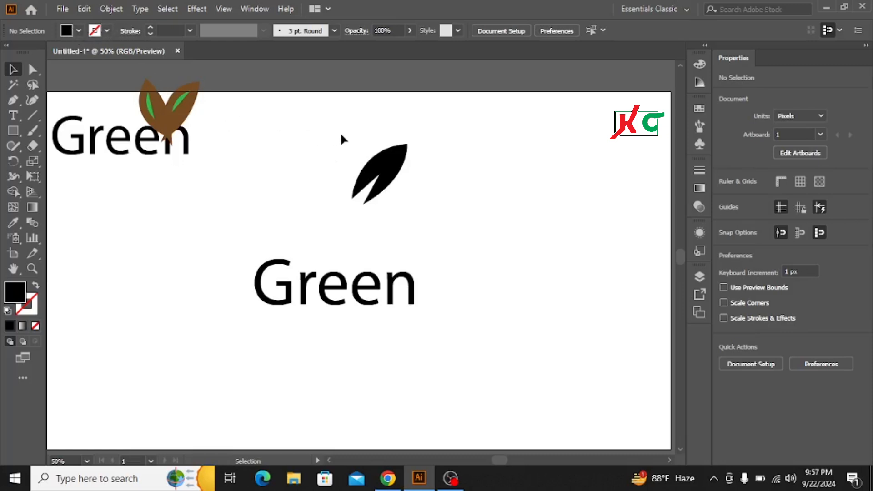
- Give the new leaf a green fill and a brown stroke of R=117 G=76 B=36
drag(341, 134, 434, 191)
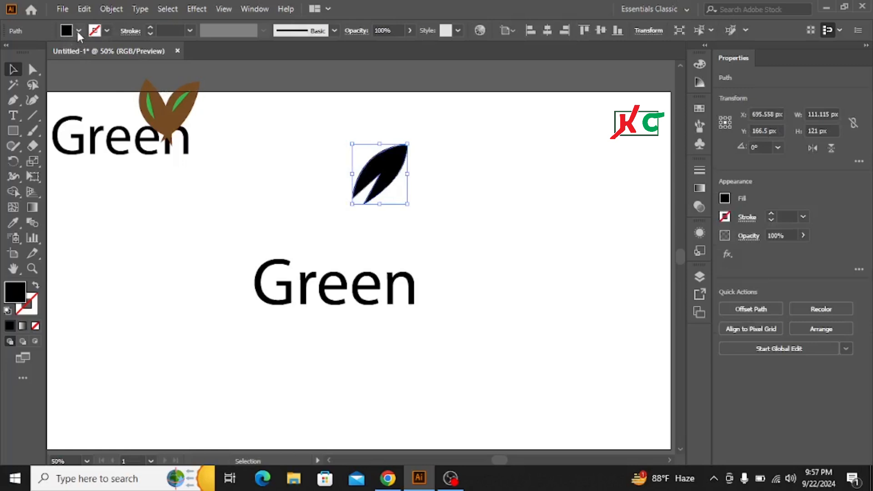
click(78, 31)
click(45, 62)
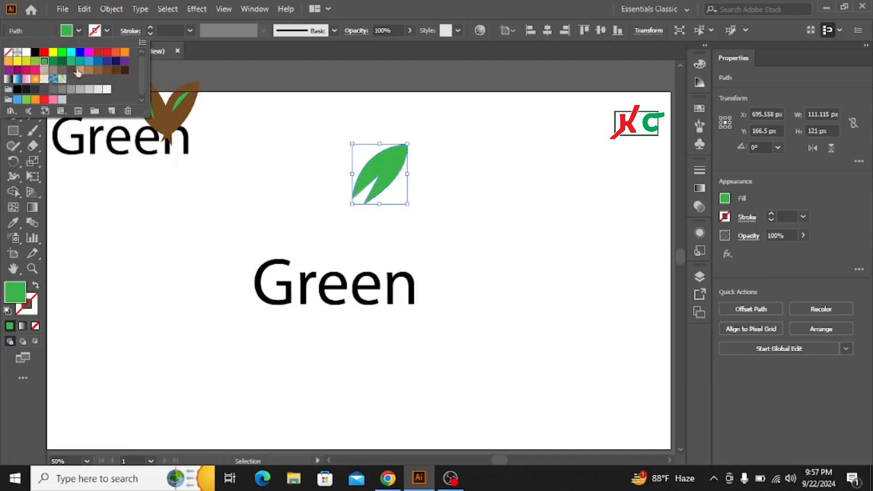
click(104, 31)
click(105, 30)
click(98, 71)
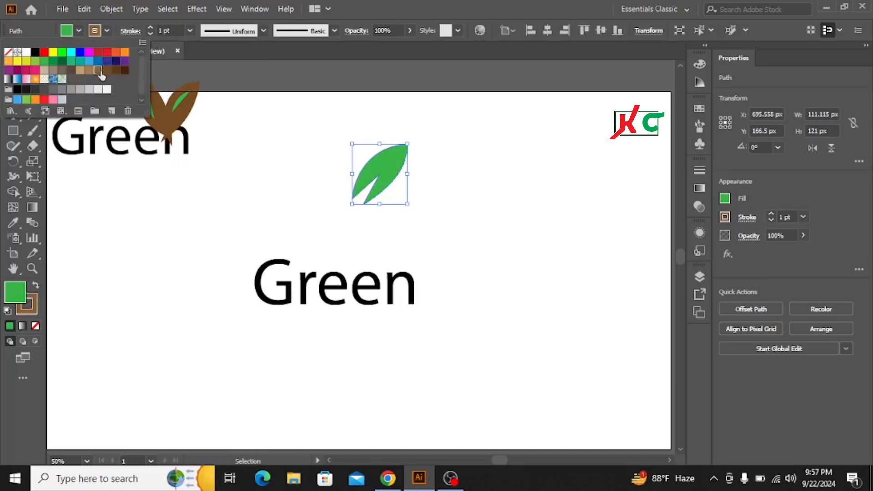
click(107, 70)
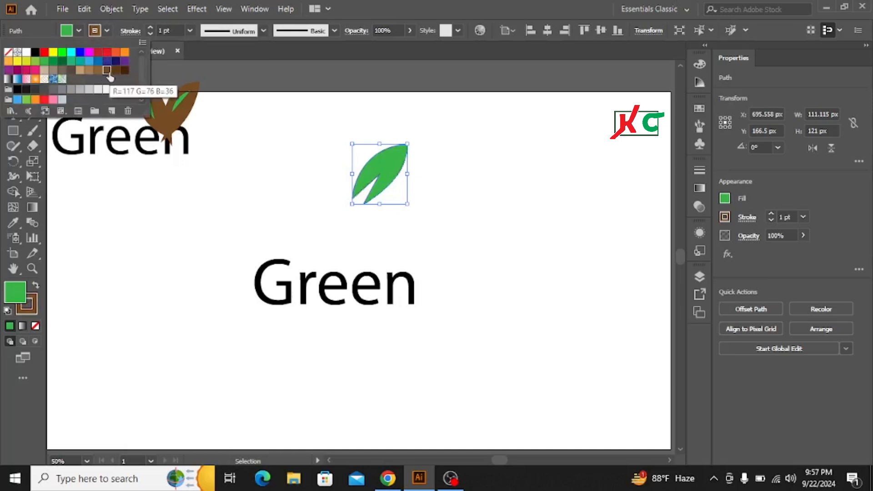
- Thicken the new leaf's brown stroke to 19 pt, then deselect the leaf
click(149, 27)
click(150, 27)
click(150, 27)
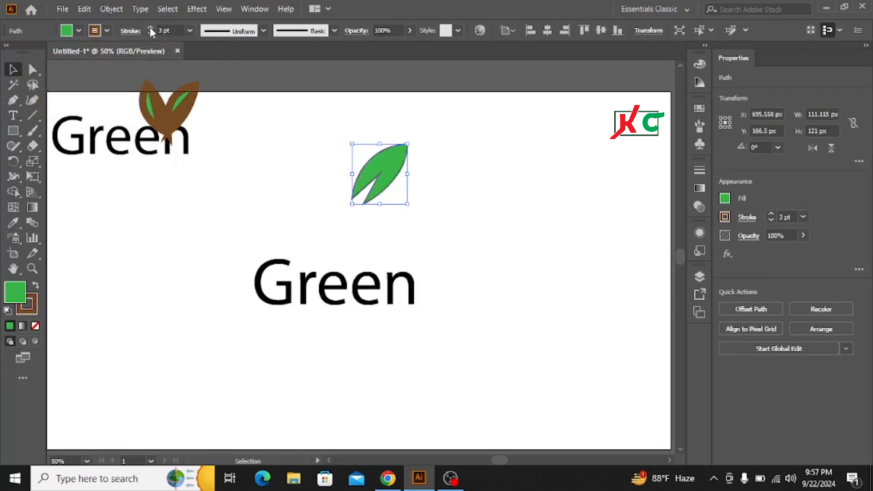
click(149, 27)
click(150, 27)
click(149, 27)
click(149, 27)
click(150, 26)
click(150, 27)
click(149, 27)
click(150, 26)
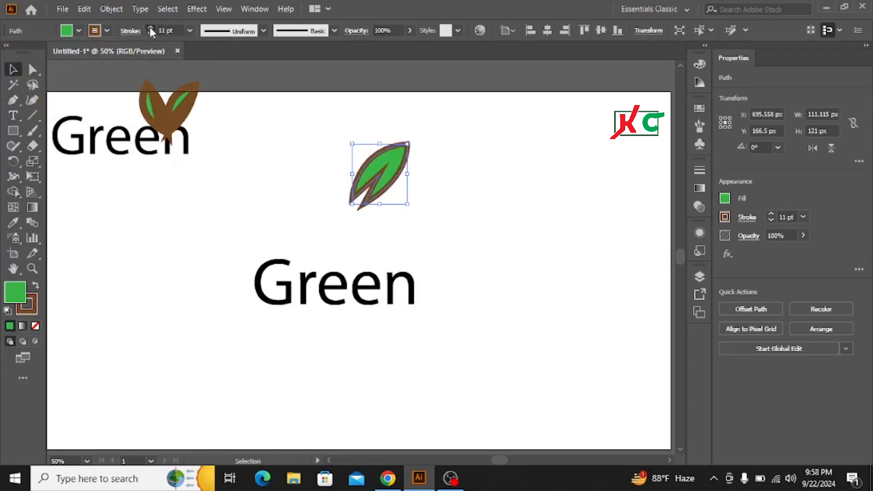
click(150, 26)
click(150, 27)
click(150, 27)
click(150, 27)
click(149, 27)
click(150, 26)
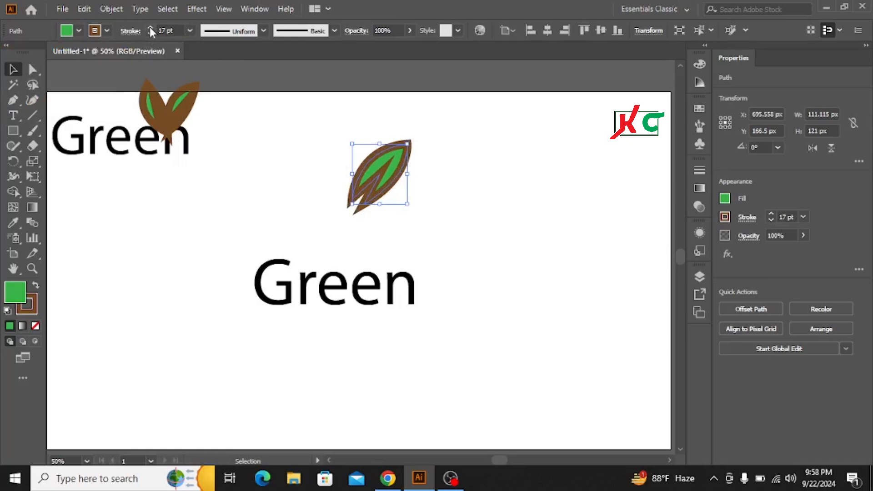
click(150, 26)
click(150, 27)
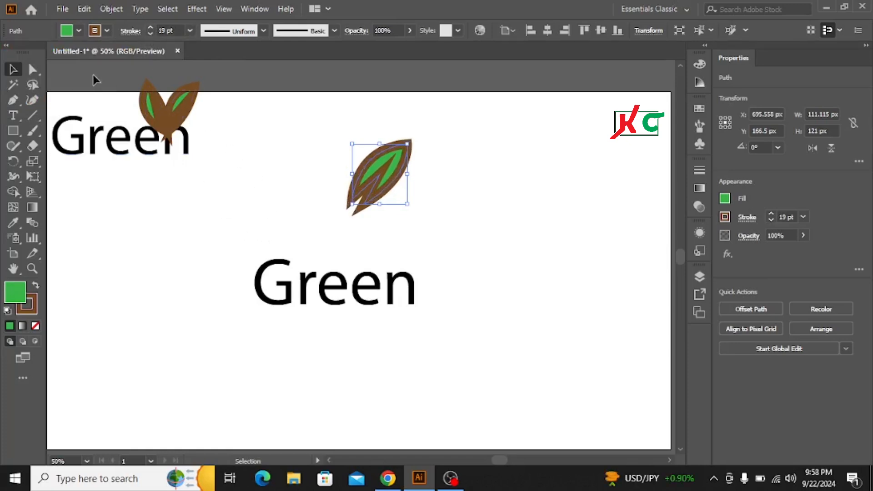
click(106, 30)
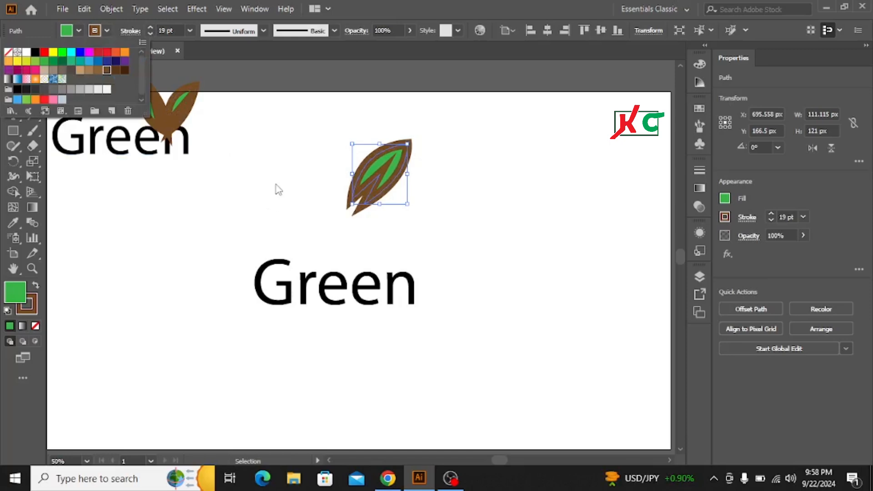
click(493, 206)
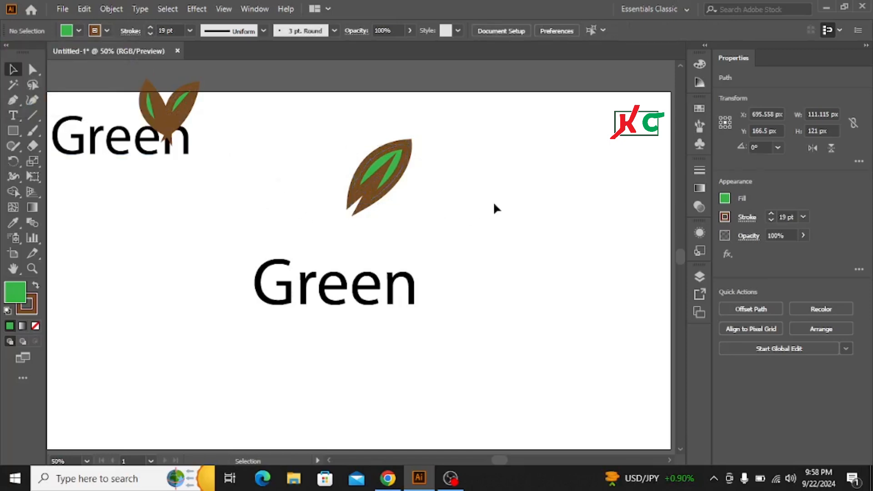
- Duplicate the leaf up and to the left of the original and rotate the copy about 26.3° counterclockwise
click(380, 184)
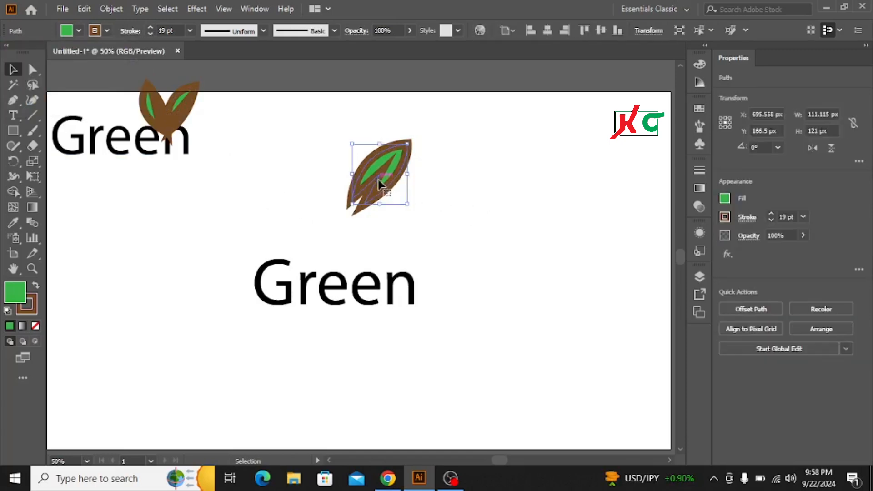
drag(379, 185, 326, 163)
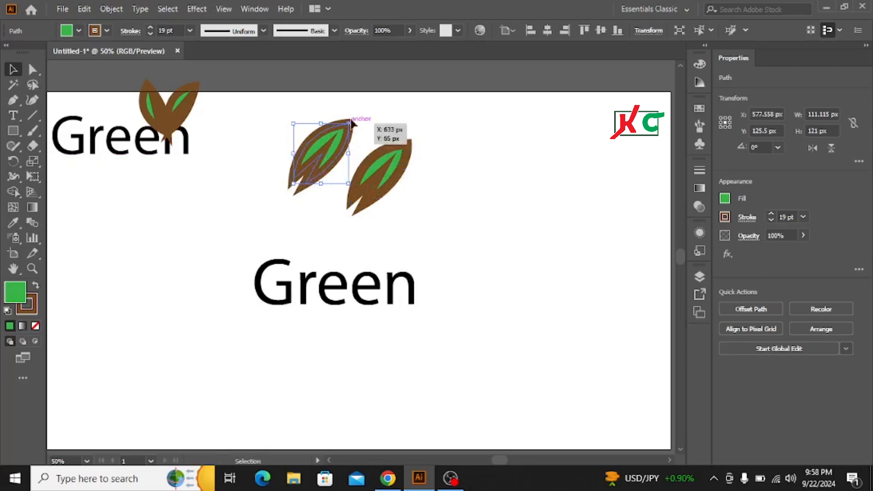
drag(351, 117, 328, 111)
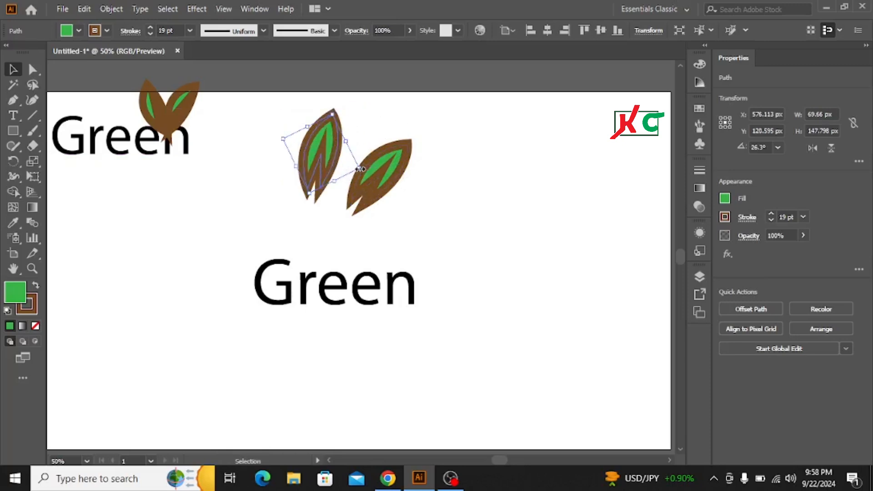
- Scale the rotated leaf copy proportionally to about 54 by 115 px and move it against the original leaf's left side
drag(360, 169, 350, 165)
drag(326, 166, 343, 197)
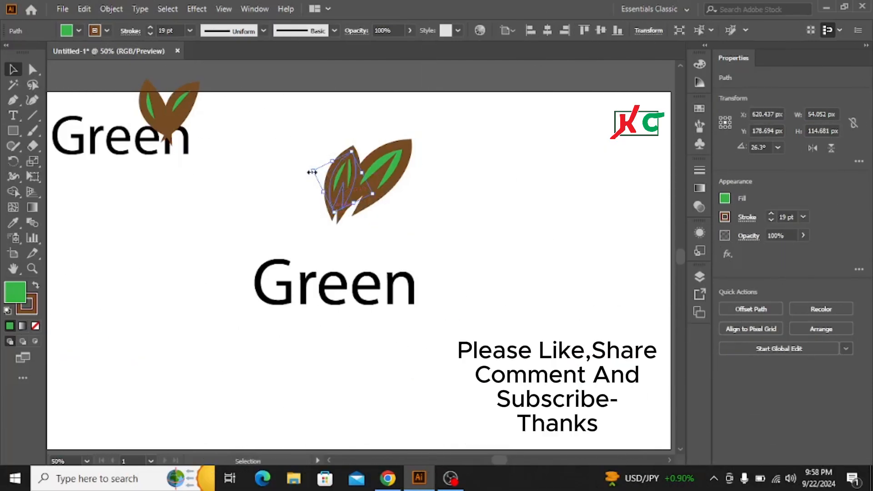